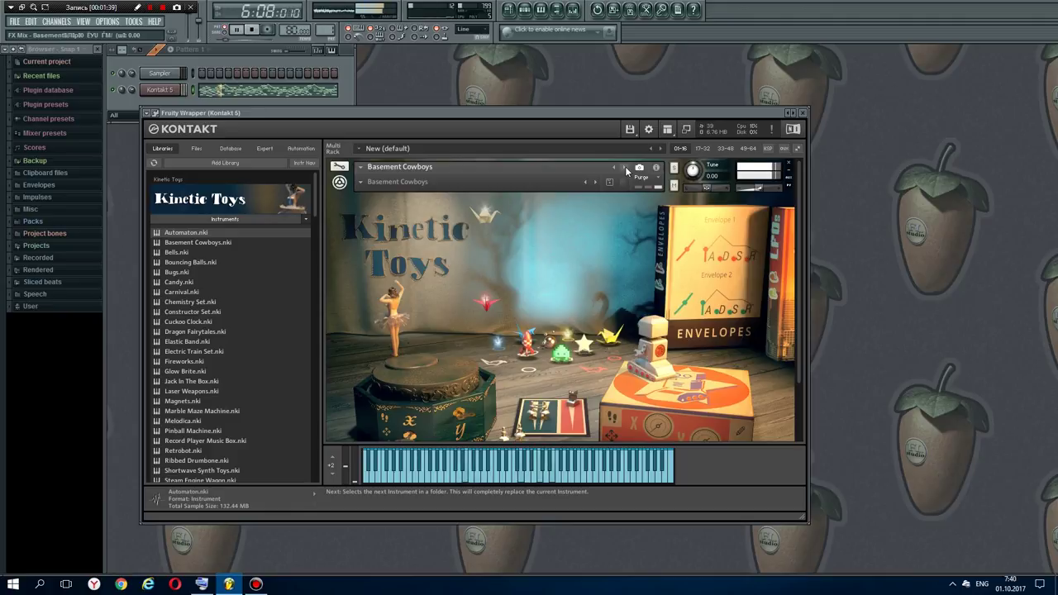
- Audition the Kinetic Toys instruments one by one in the playing pattern, from Bells through Chemistry Set
{"action": "left_click", "coordinate": [626, 168]}
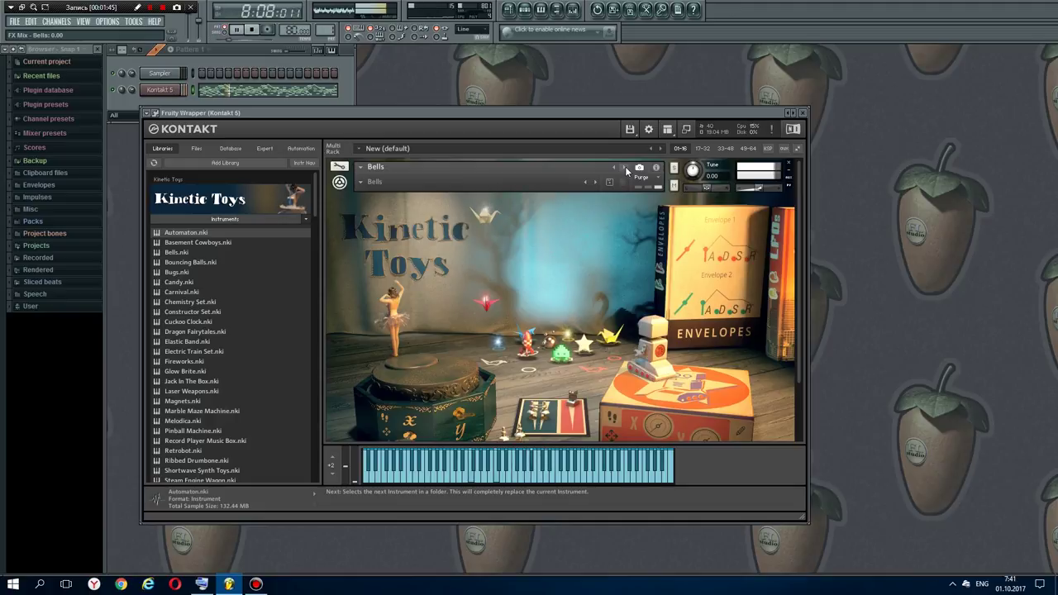
{"action": "left_click", "coordinate": [625, 169]}
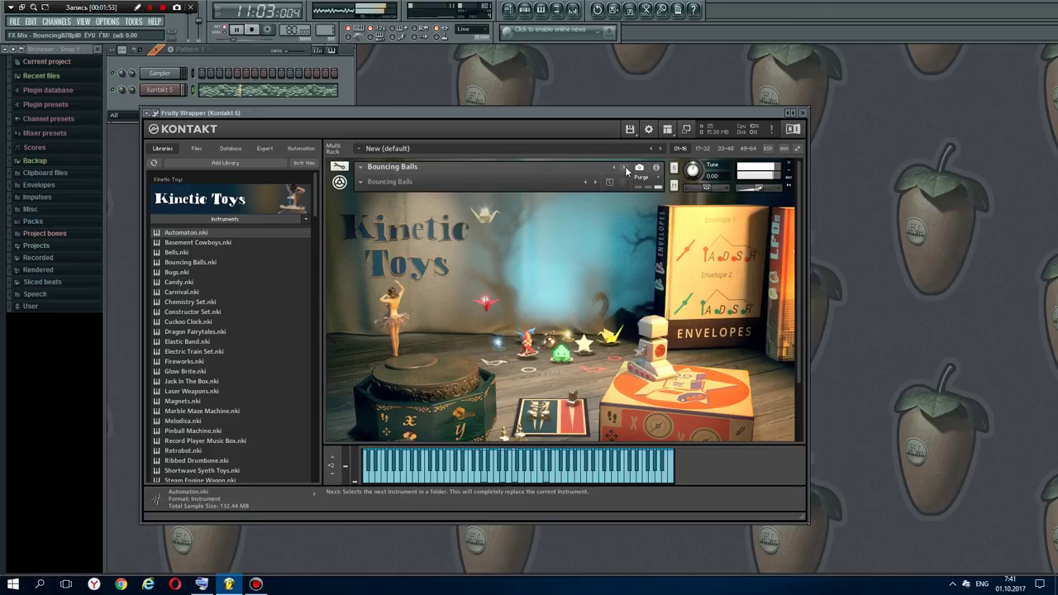
{"action": "left_click", "coordinate": [625, 170]}
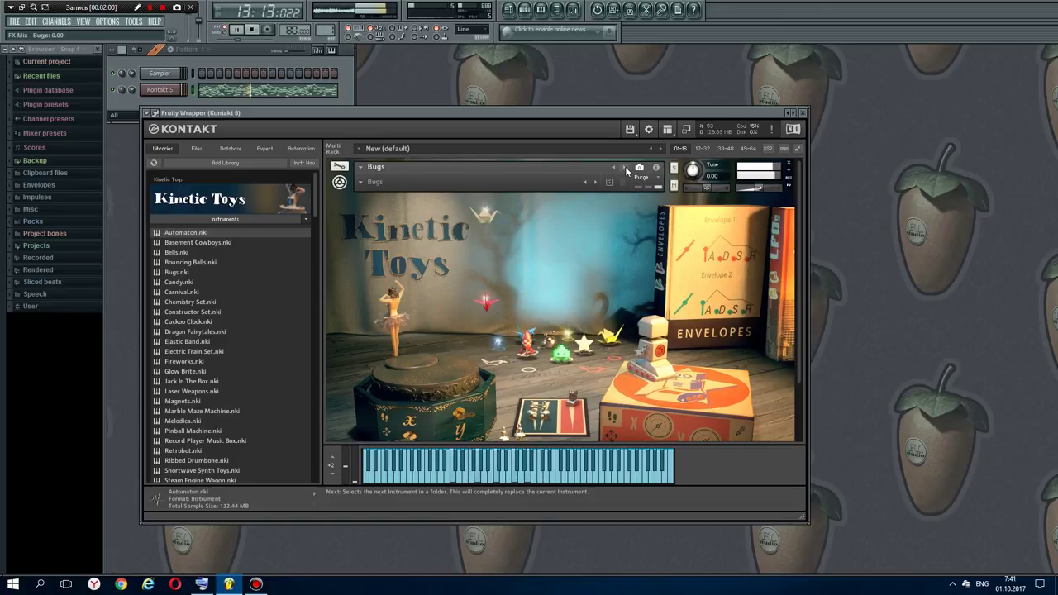
{"action": "left_click", "coordinate": [625, 168]}
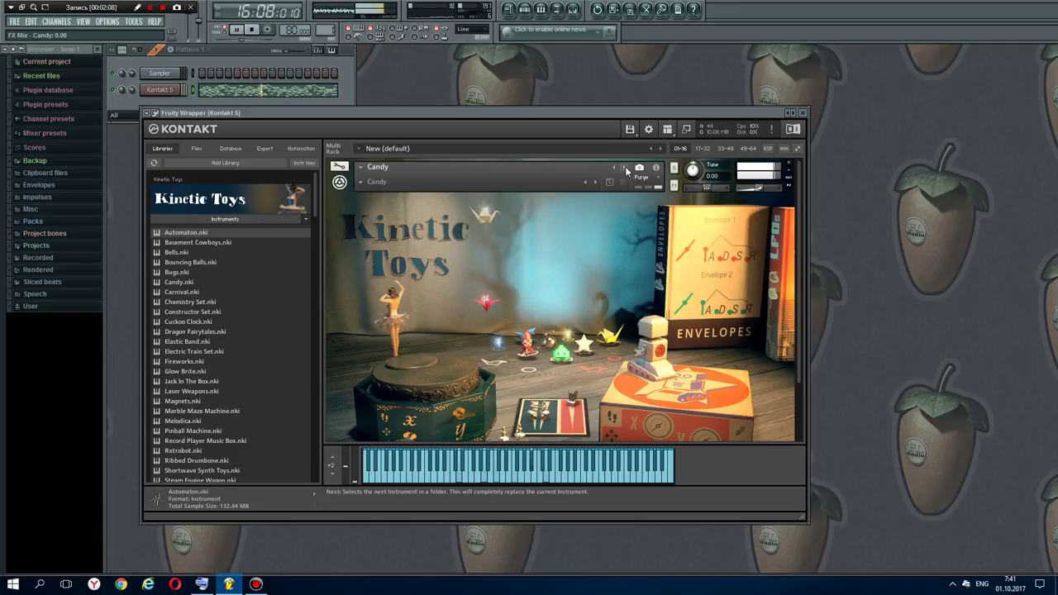
{"action": "left_click", "coordinate": [626, 168]}
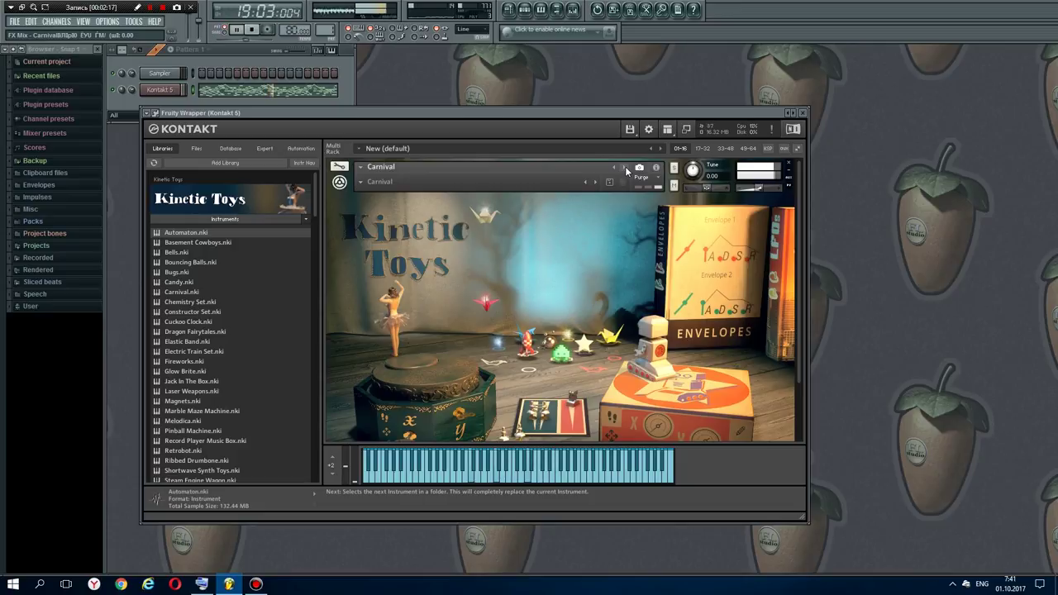
{"action": "left_click", "coordinate": [625, 170]}
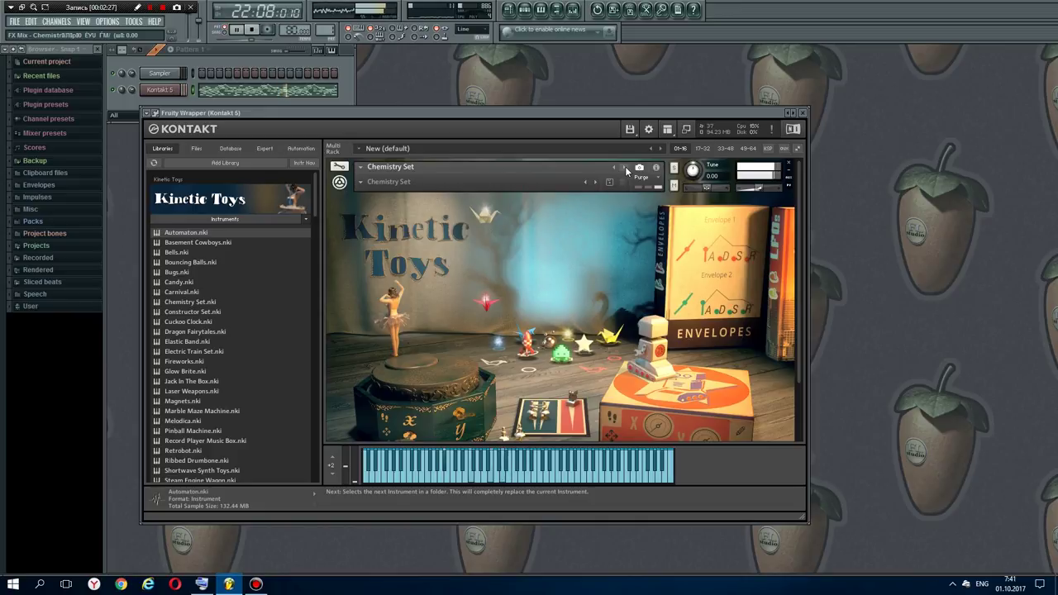
- Audition the Kinetic Toys instruments in order from Constructor Set through Electric Train Set while the pattern plays
{"action": "left_click", "coordinate": [626, 169]}
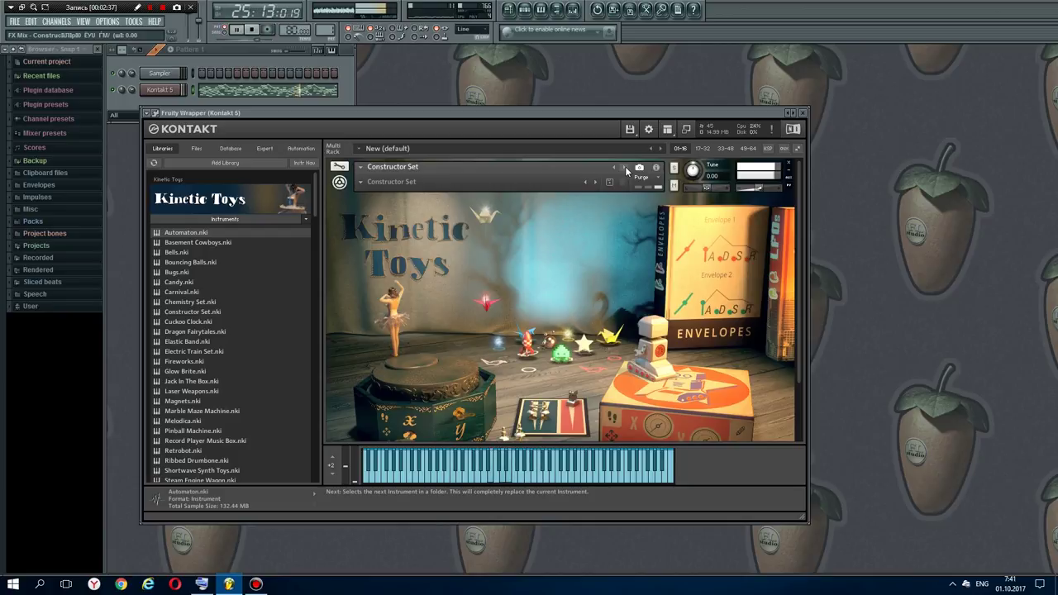
{"action": "left_click", "coordinate": [626, 168]}
{"action": "left_click", "coordinate": [626, 169]}
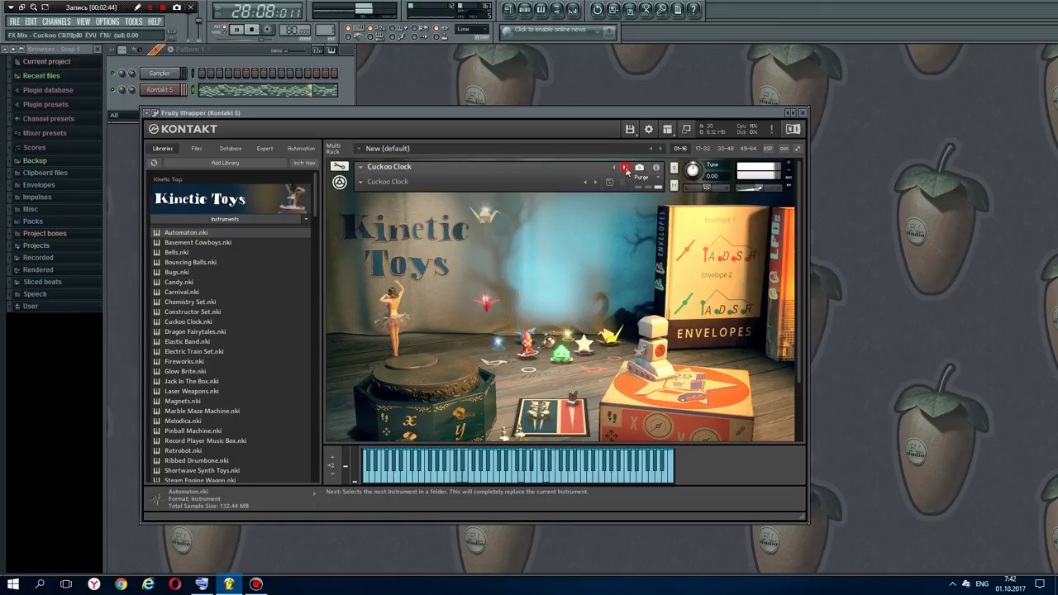
{"action": "left_click", "coordinate": [625, 167]}
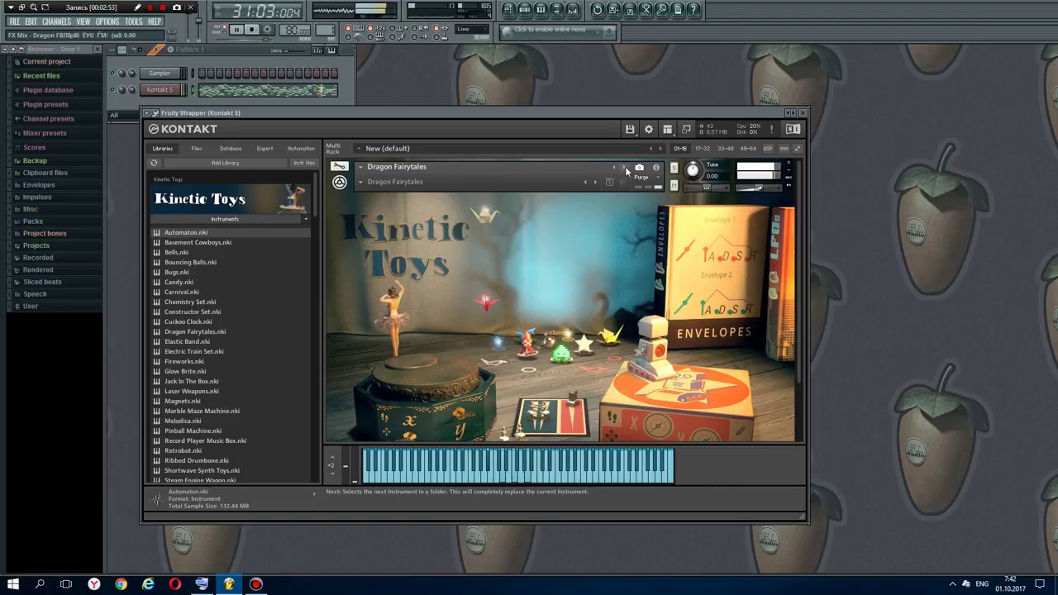
{"action": "left_click", "coordinate": [625, 169]}
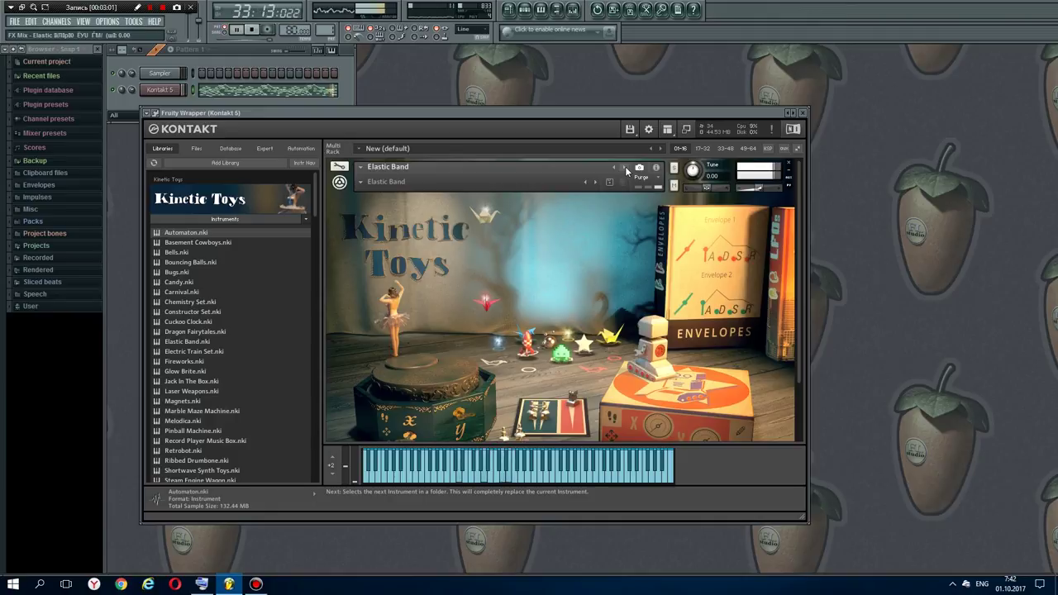
{"action": "left_click", "coordinate": [625, 169]}
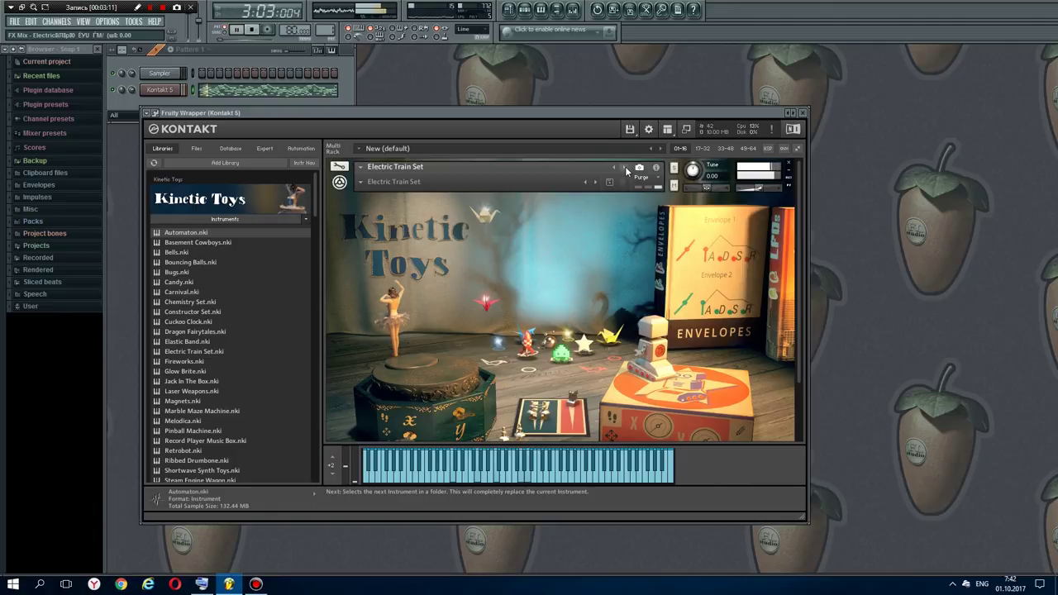
- Audition the Kinetic Toys instruments in order from Fireworks through Marble Maze Machine with the pattern playing
{"action": "left_click", "coordinate": [626, 168]}
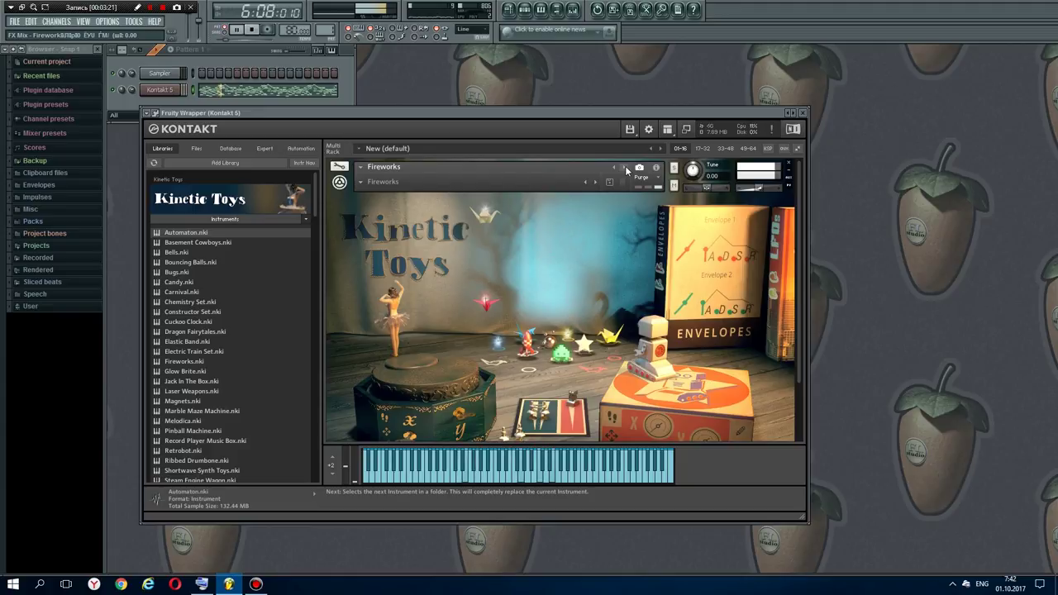
{"action": "left_click", "coordinate": [624, 168]}
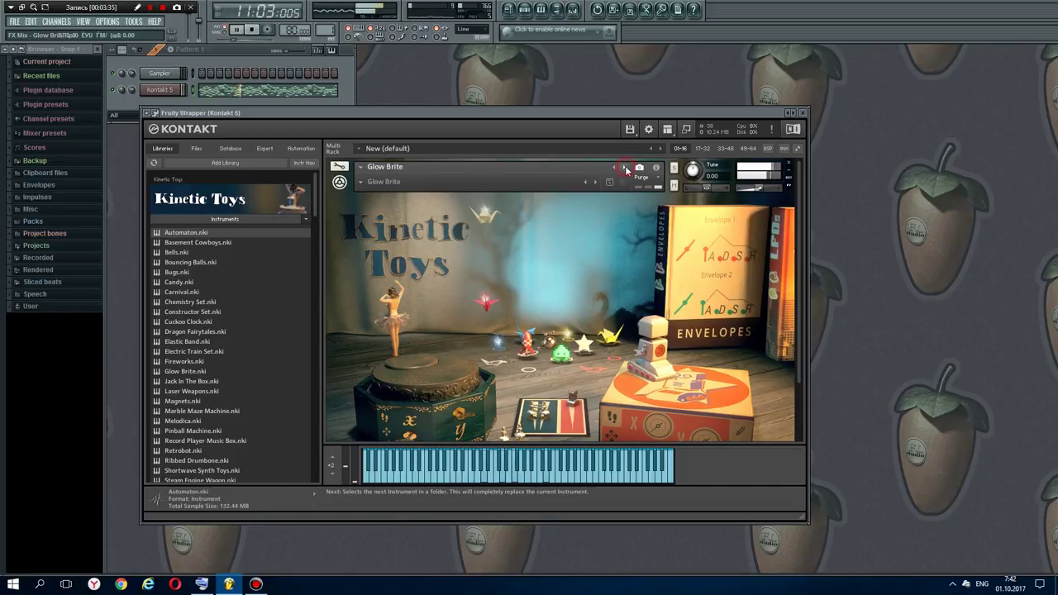
{"action": "left_click", "coordinate": [626, 169]}
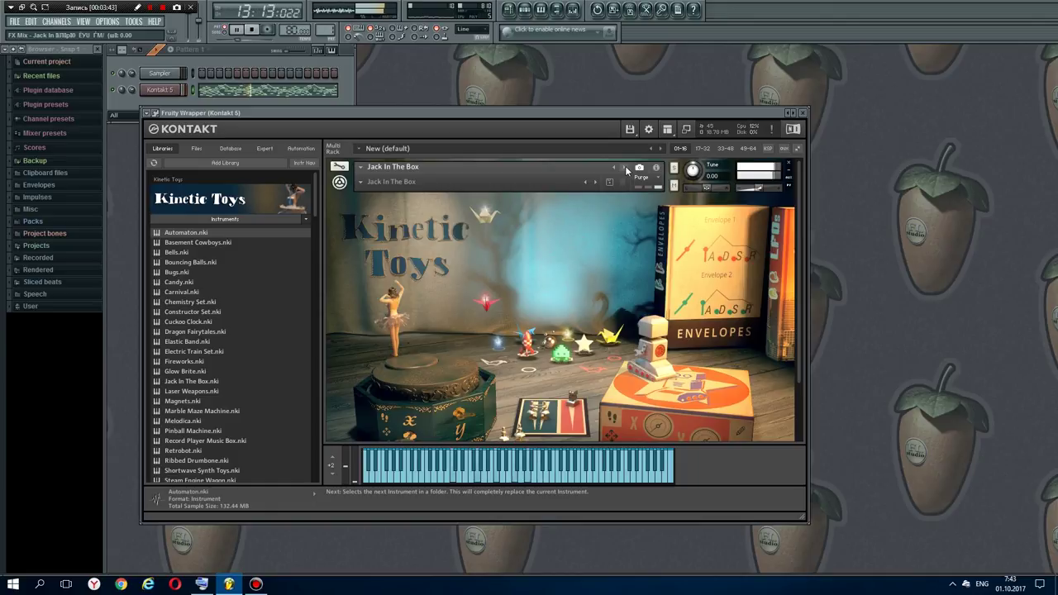
{"action": "left_click", "coordinate": [626, 168]}
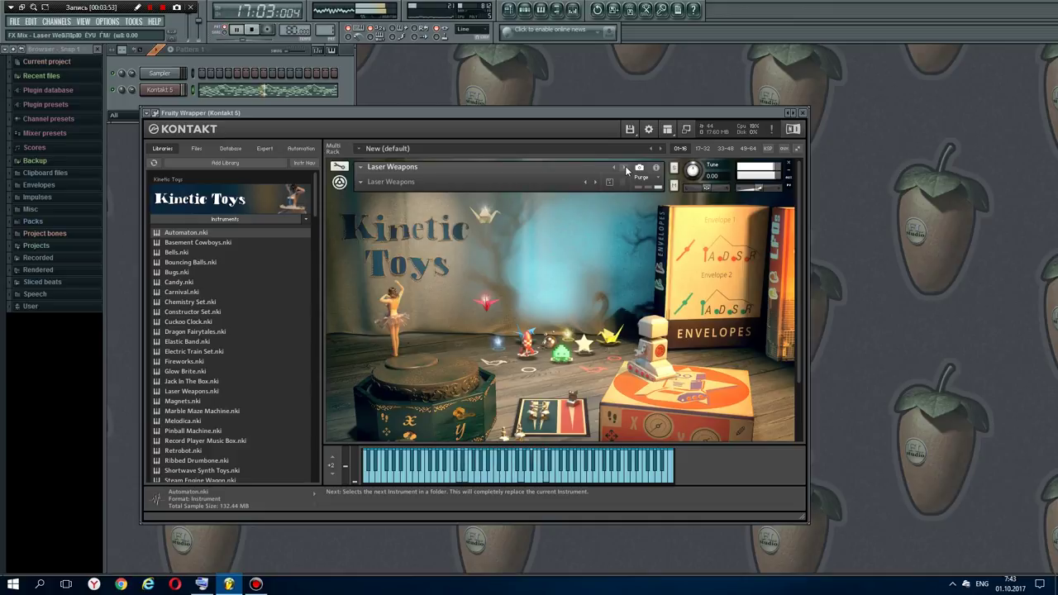
{"action": "left_click", "coordinate": [625, 169]}
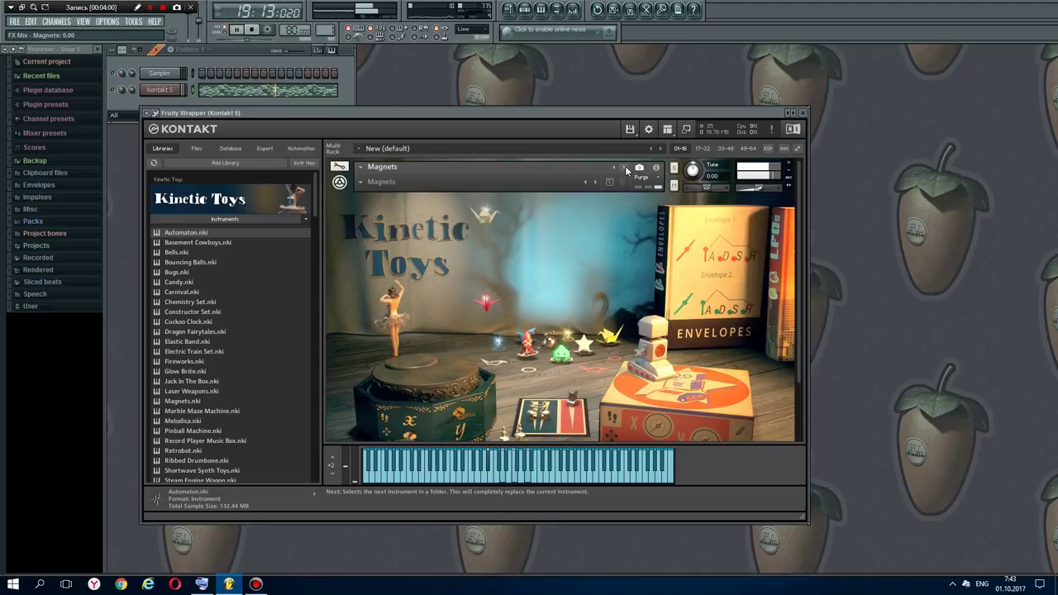
{"action": "left_click", "coordinate": [625, 169]}
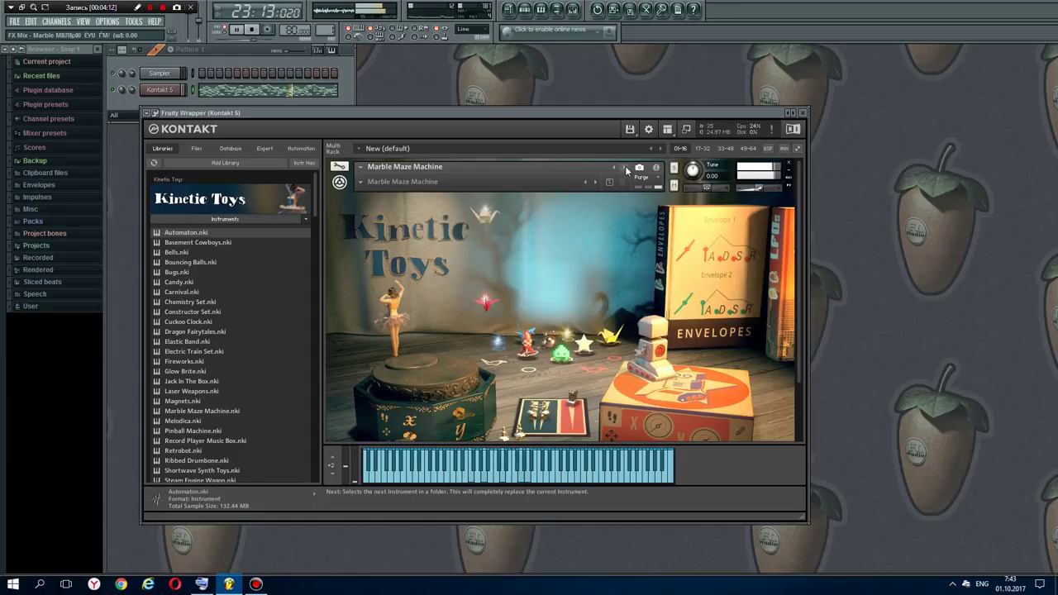
- Audition the Kinetic Toys instruments in order from Melodica through Shortwave Synth Toys with the pattern playing
{"action": "left_click", "coordinate": [626, 168]}
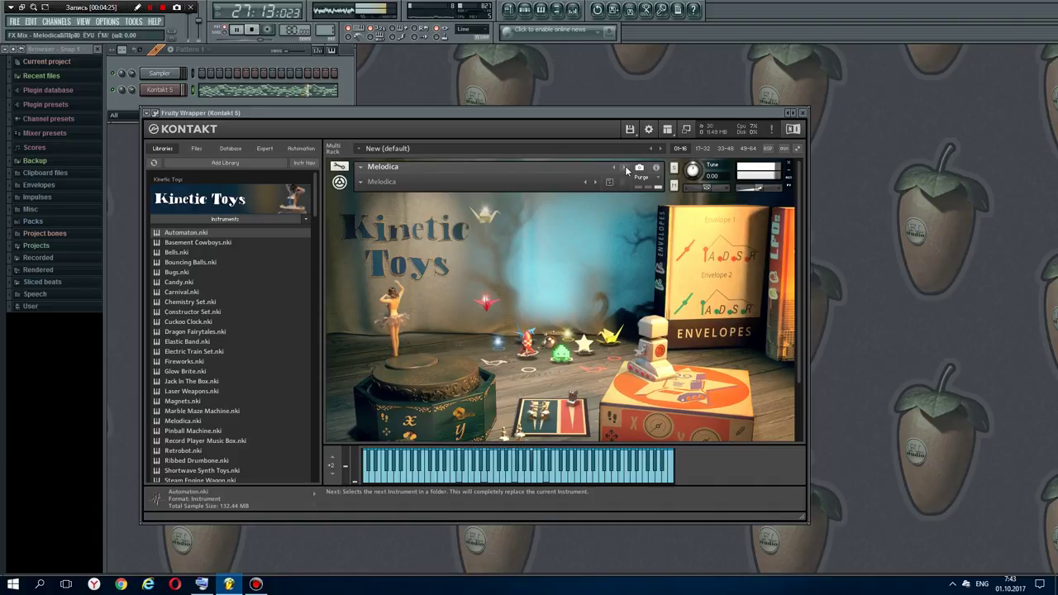
{"action": "left_click", "coordinate": [625, 169]}
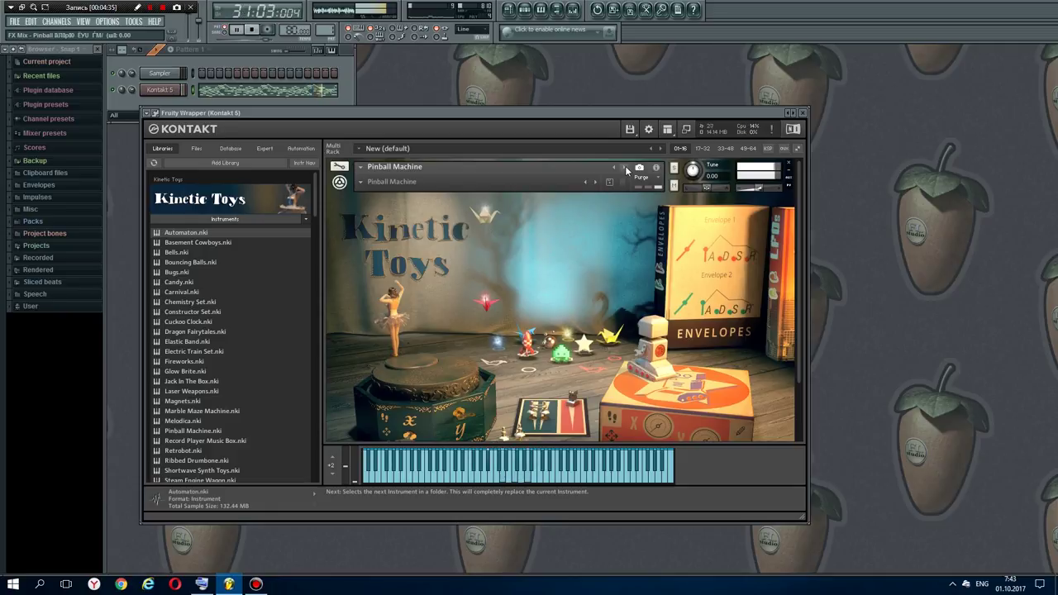
{"action": "left_click", "coordinate": [626, 169]}
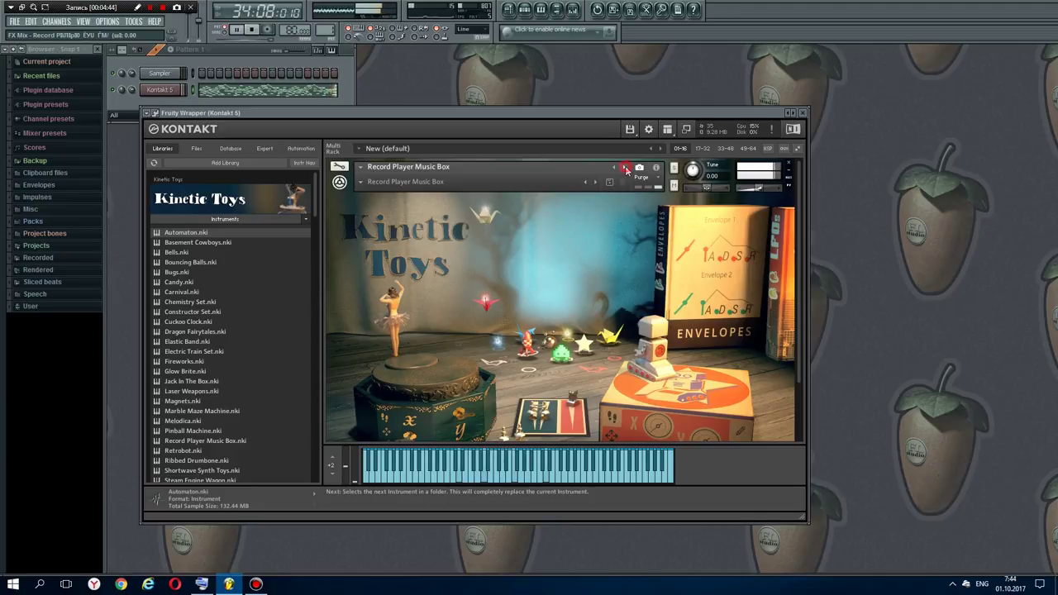
{"action": "left_click", "coordinate": [625, 169]}
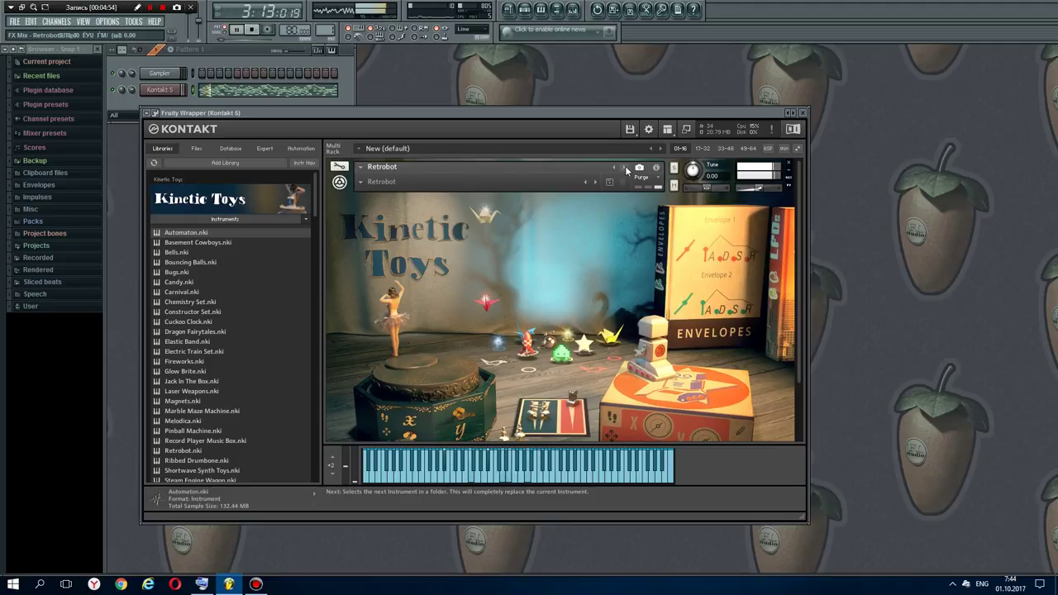
{"action": "left_click", "coordinate": [626, 170]}
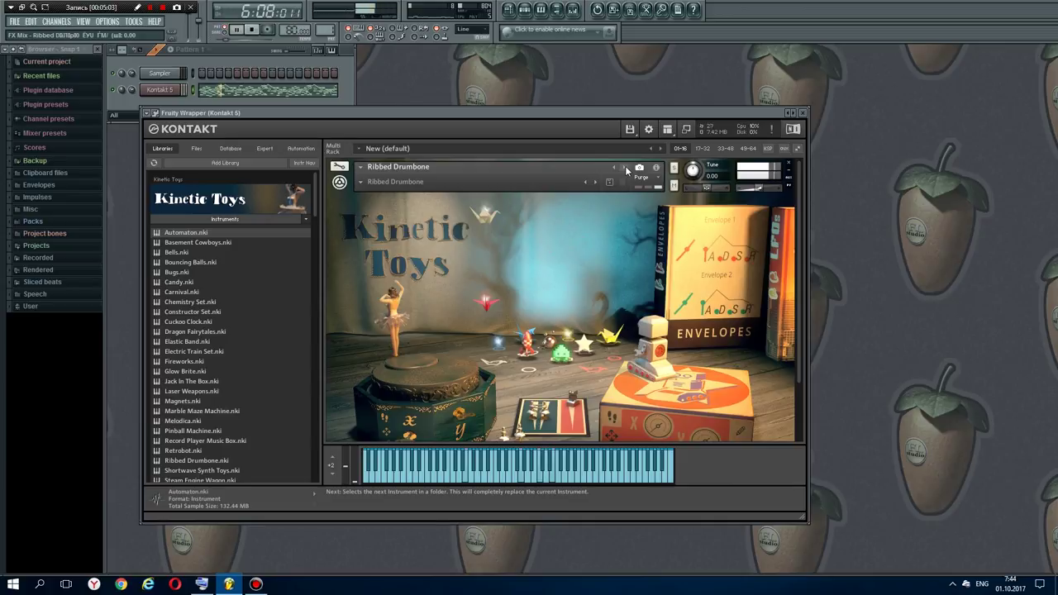
{"action": "left_click", "coordinate": [625, 169]}
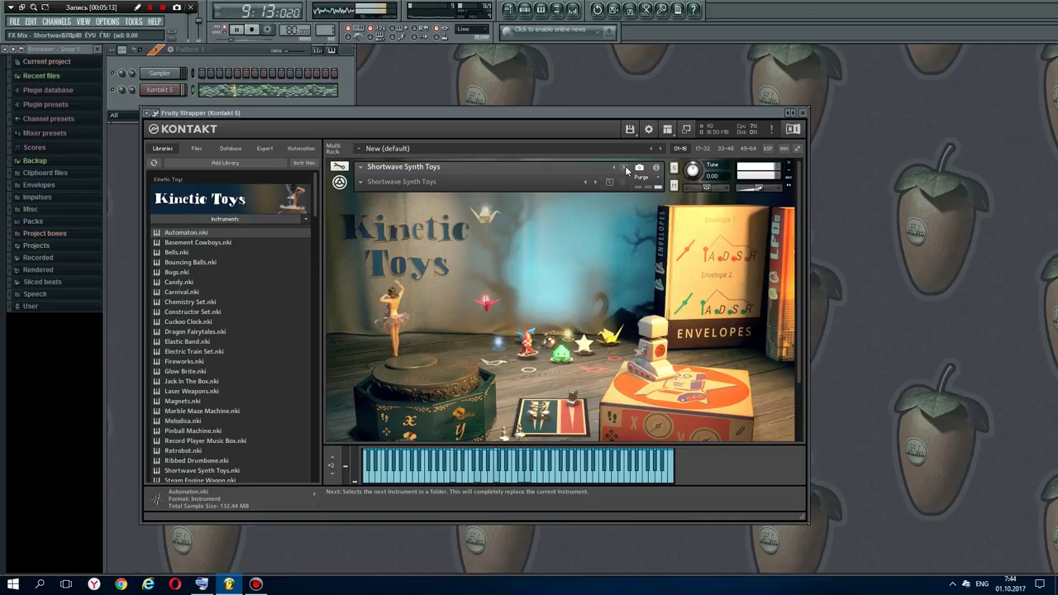
- Audition the Kinetic Toys instruments in order from Steam Engine Wagon through Video Arcade with the pattern playing
{"action": "left_click", "coordinate": [626, 168]}
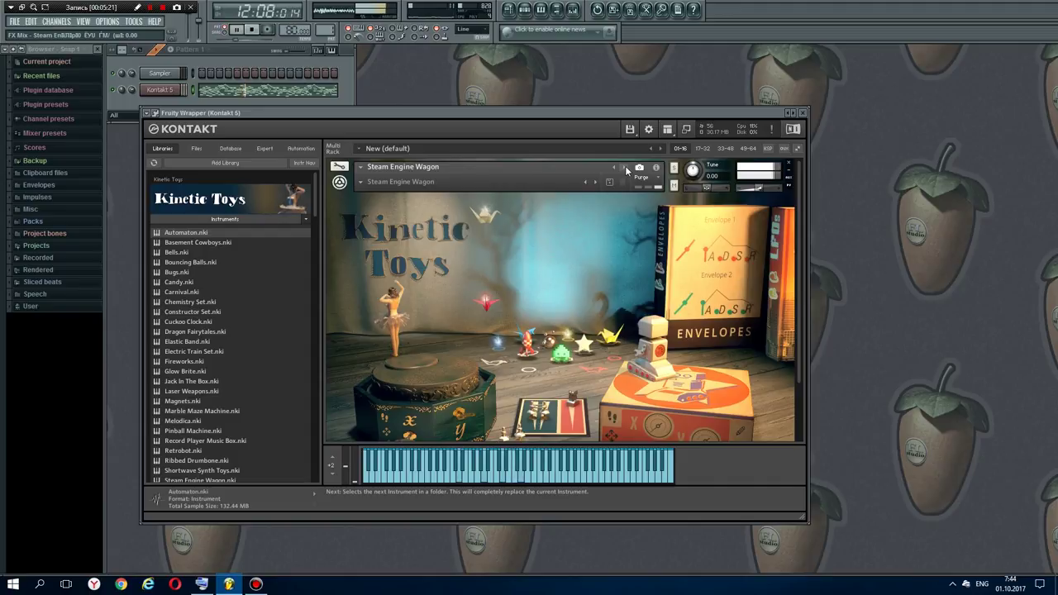
{"action": "left_click", "coordinate": [625, 167]}
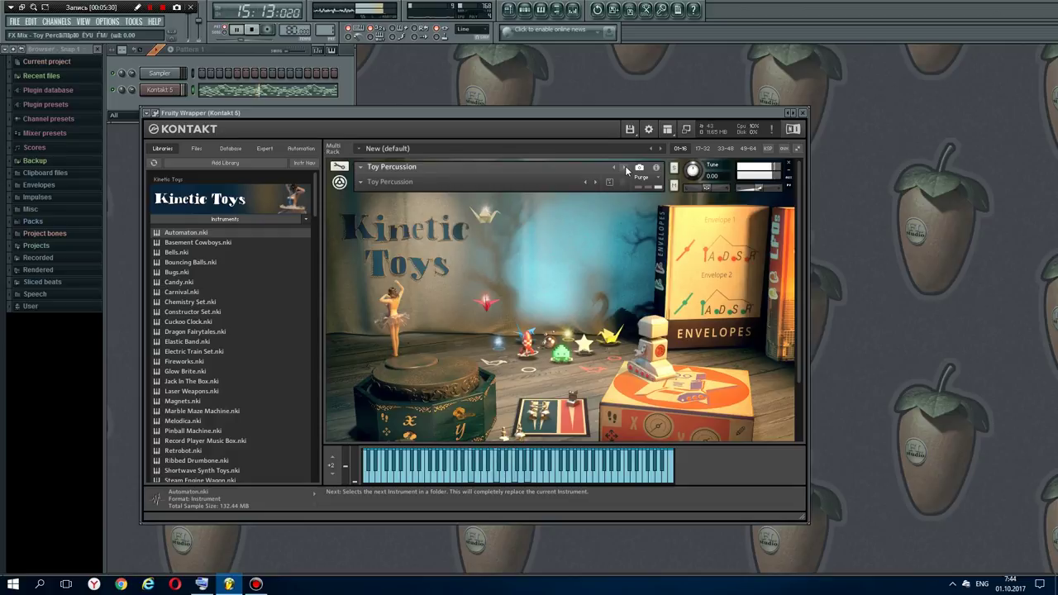
{"action": "left_click", "coordinate": [626, 169]}
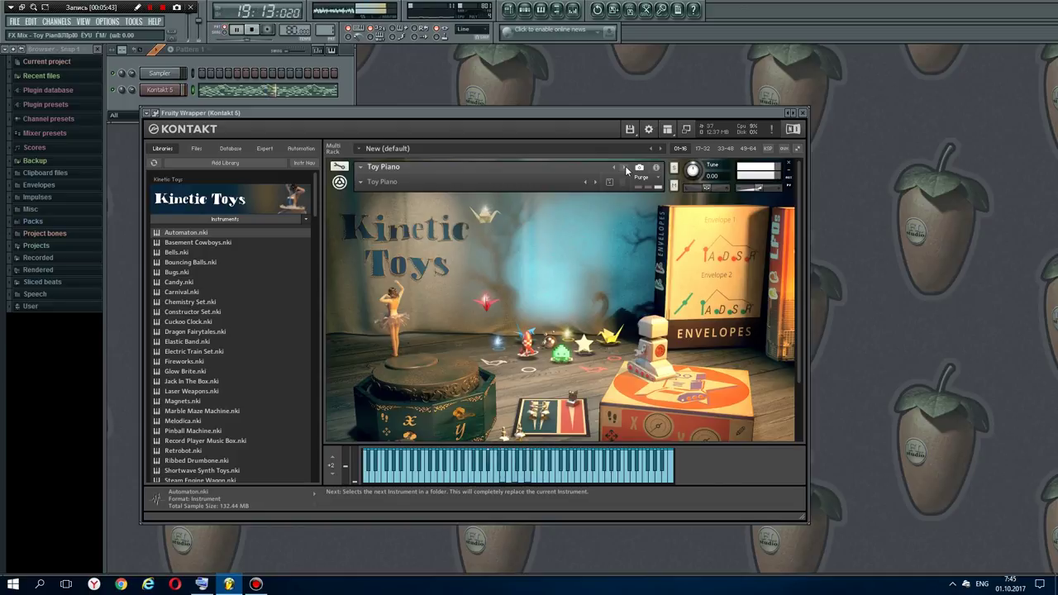
{"action": "left_click", "coordinate": [625, 167]}
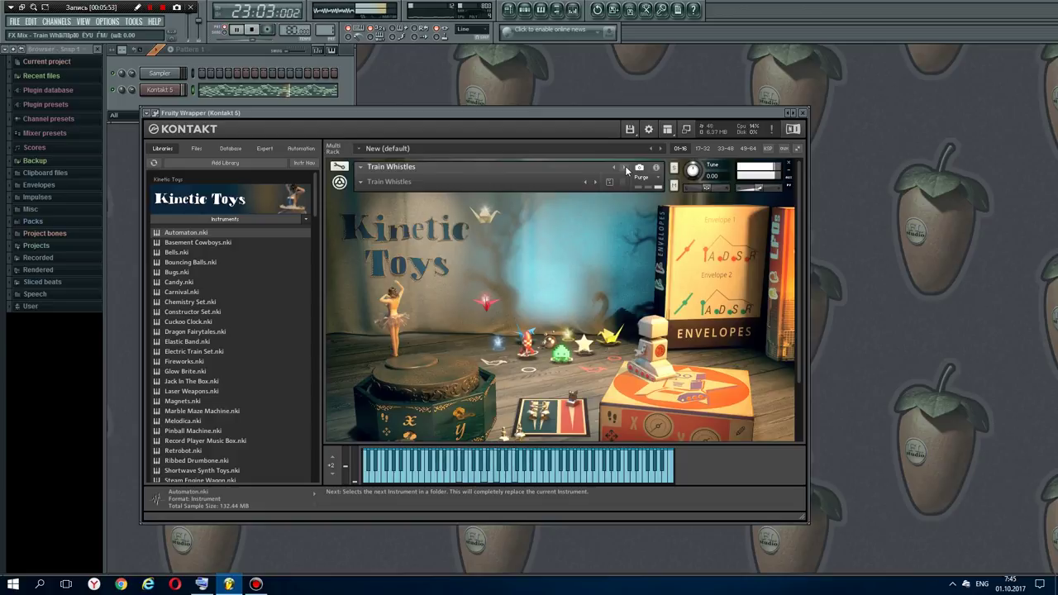
{"action": "left_click", "coordinate": [626, 169]}
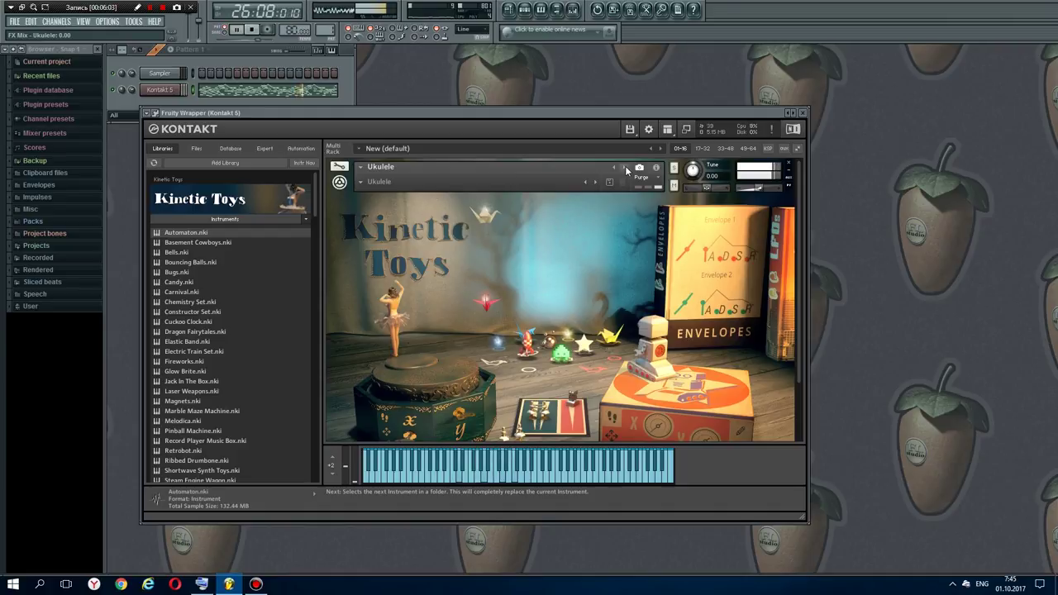
{"action": "left_click", "coordinate": [625, 169]}
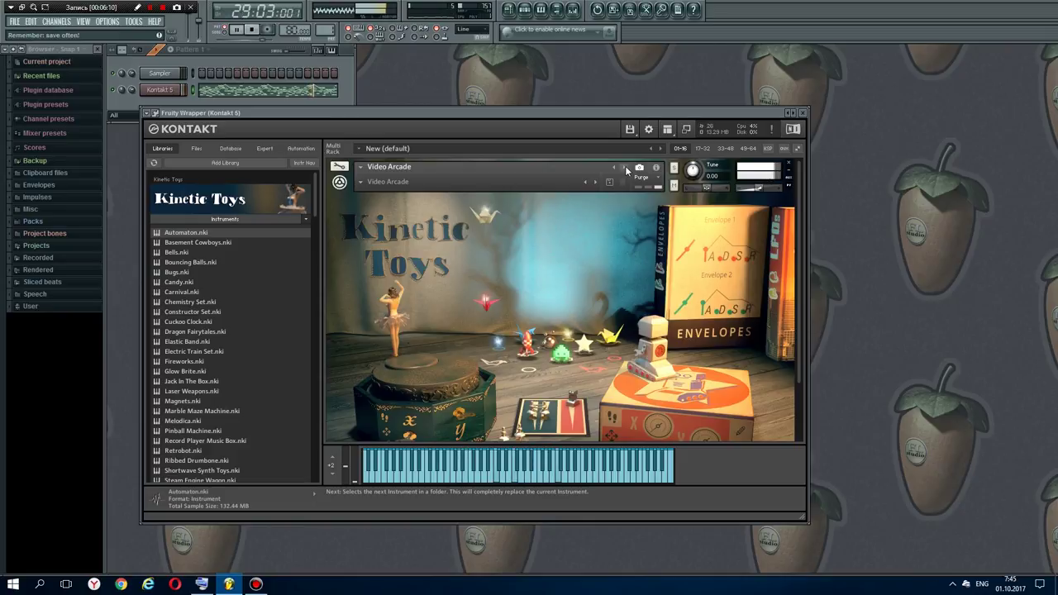
- Audition the remaining Kinetic Toys instruments from Whistles through Xylo Polyphones, finishing with Automaton loaded
{"action": "left_click", "coordinate": [626, 170]}
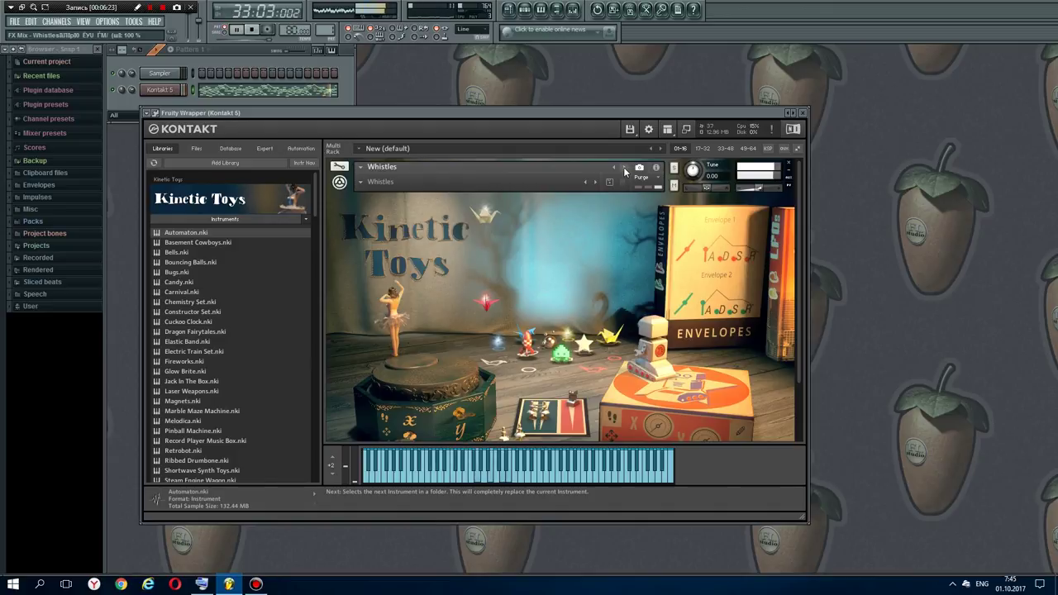
{"action": "left_click", "coordinate": [625, 169]}
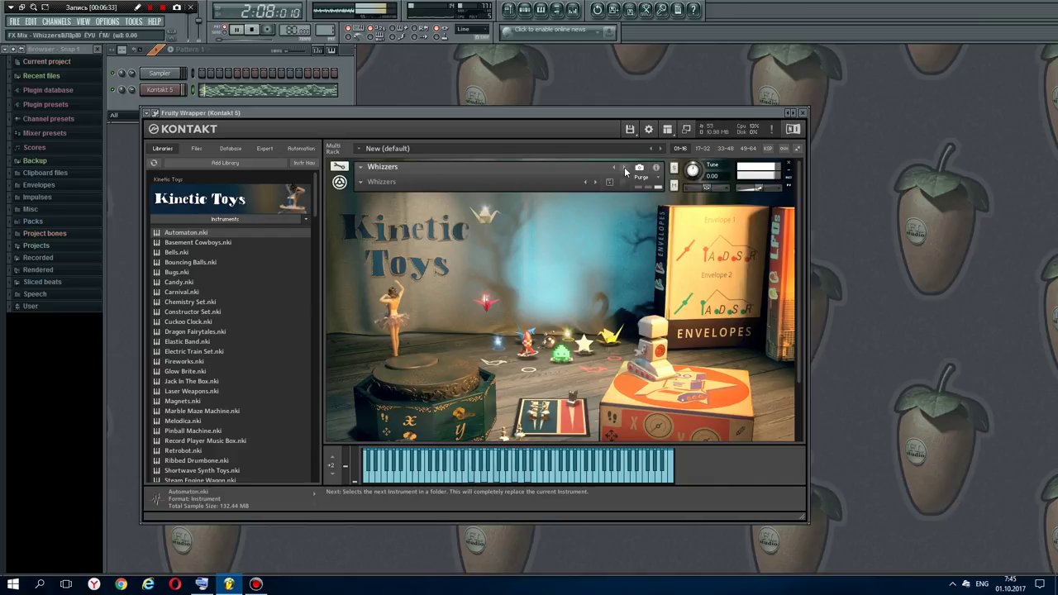
{"action": "left_click", "coordinate": [625, 169]}
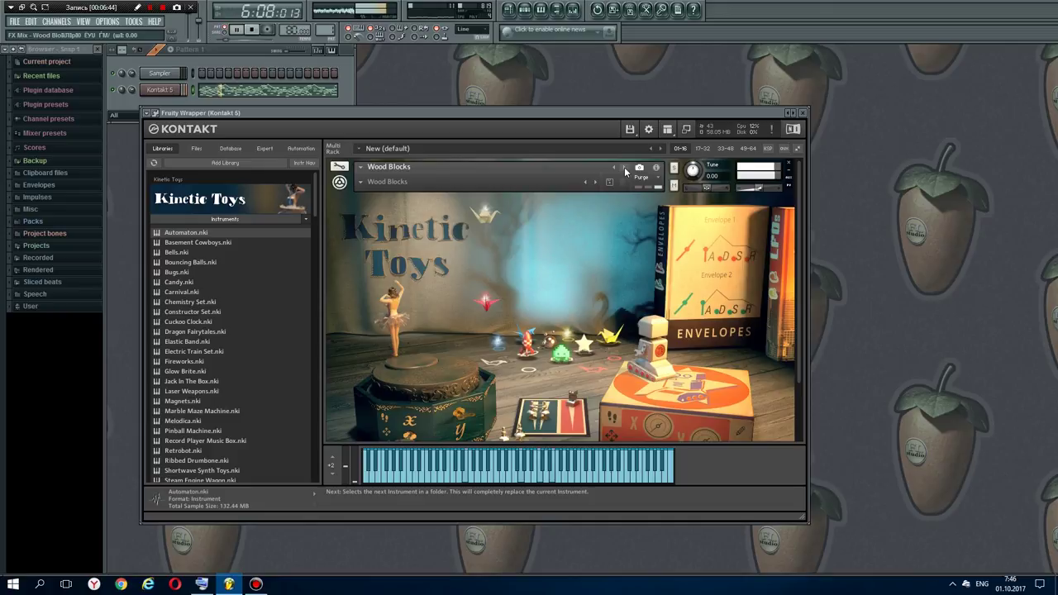
{"action": "left_click", "coordinate": [625, 170]}
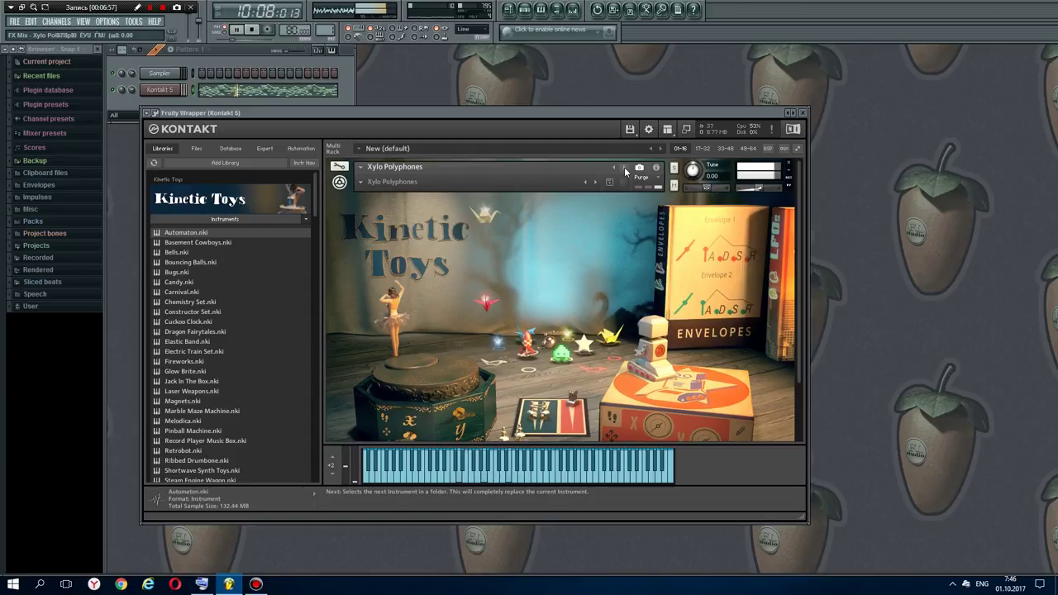
{"action": "left_click", "coordinate": [625, 169]}
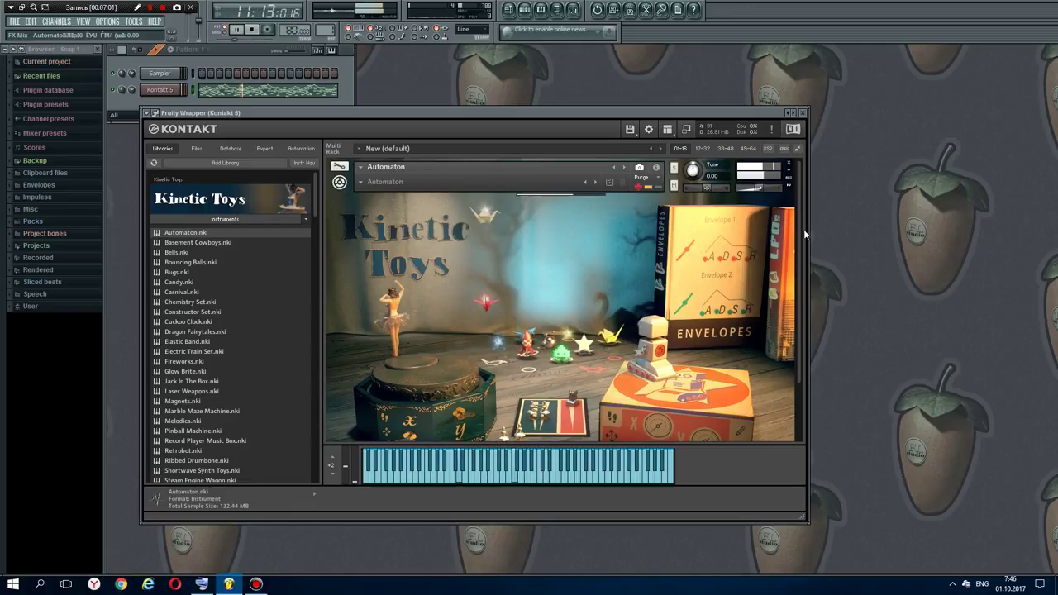
{"action": "scroll", "coordinate": [599, 287], "scroll_direction": "down", "scroll_amount": 1}
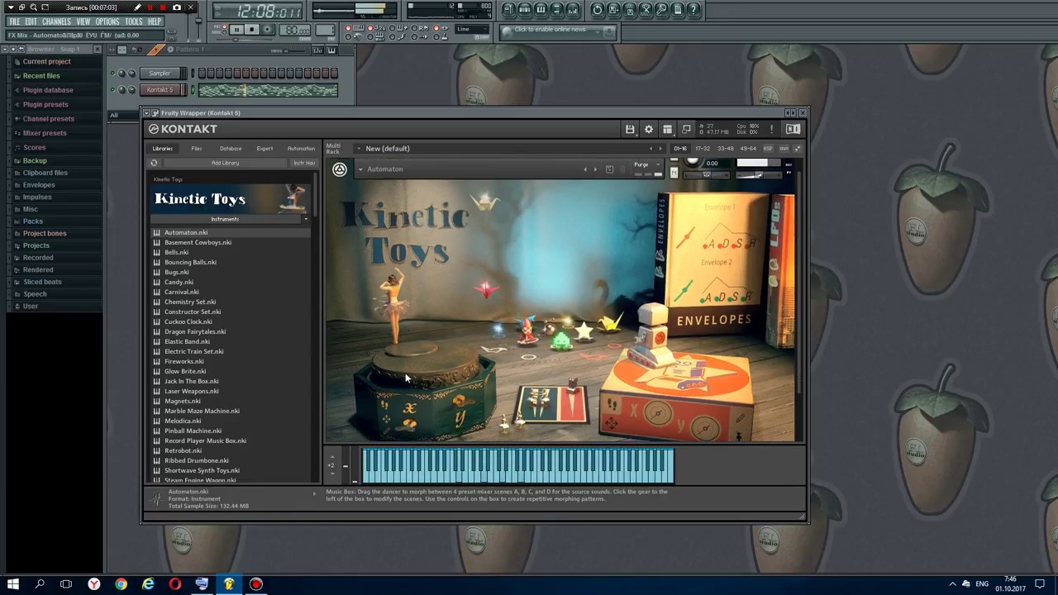
- Reposition the Automaton's origami cranes in the sound mixer scene, setting the white crane's Y to 89 % and the red crane's Y to 80 %
{"action": "scroll", "coordinate": [797, 338], "scroll_direction": "down", "scroll_amount": 3}
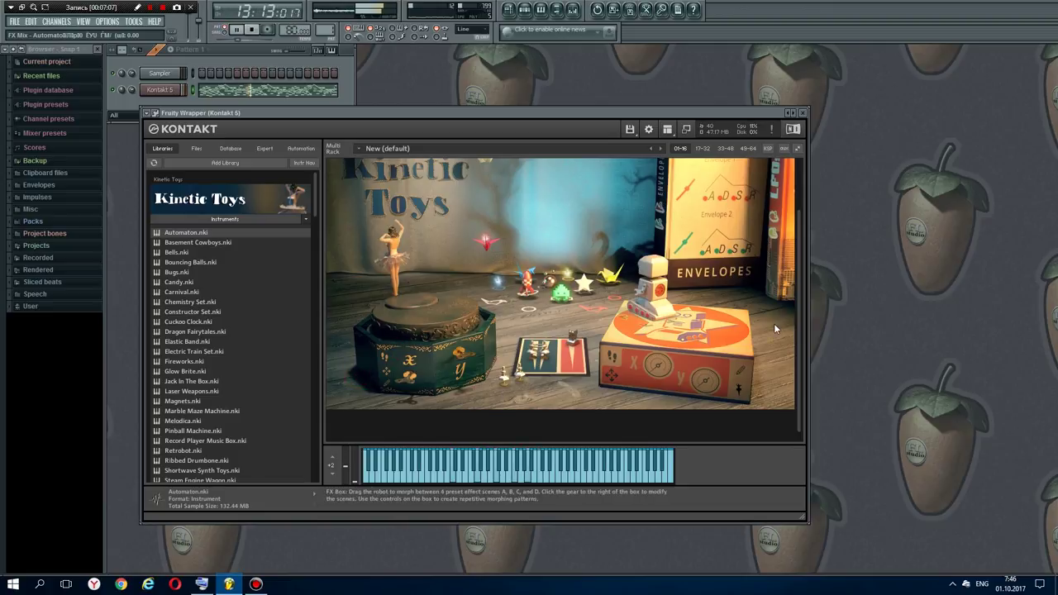
{"action": "scroll", "coordinate": [802, 329], "scroll_direction": "up", "scroll_amount": 3}
{"action": "scroll", "coordinate": [801, 344], "scroll_direction": "down", "scroll_amount": 3}
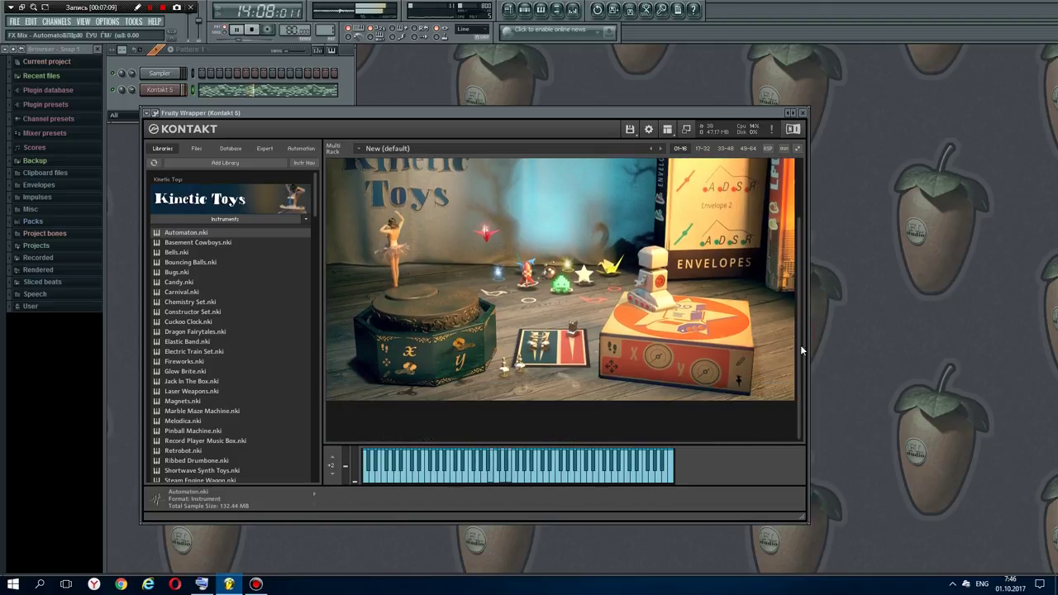
{"action": "scroll", "coordinate": [800, 345], "scroll_direction": "up", "scroll_amount": 4}
{"action": "left_click_drag", "start_coordinate": [479, 203], "coordinate": [491, 229]}
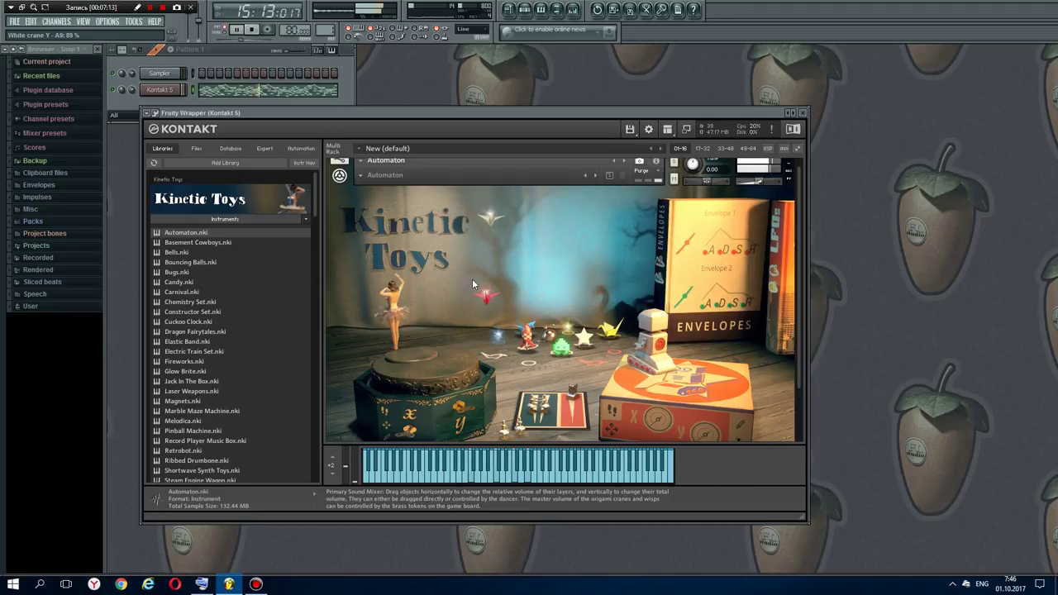
{"action": "left_click_drag", "start_coordinate": [483, 291], "coordinate": [633, 223]}
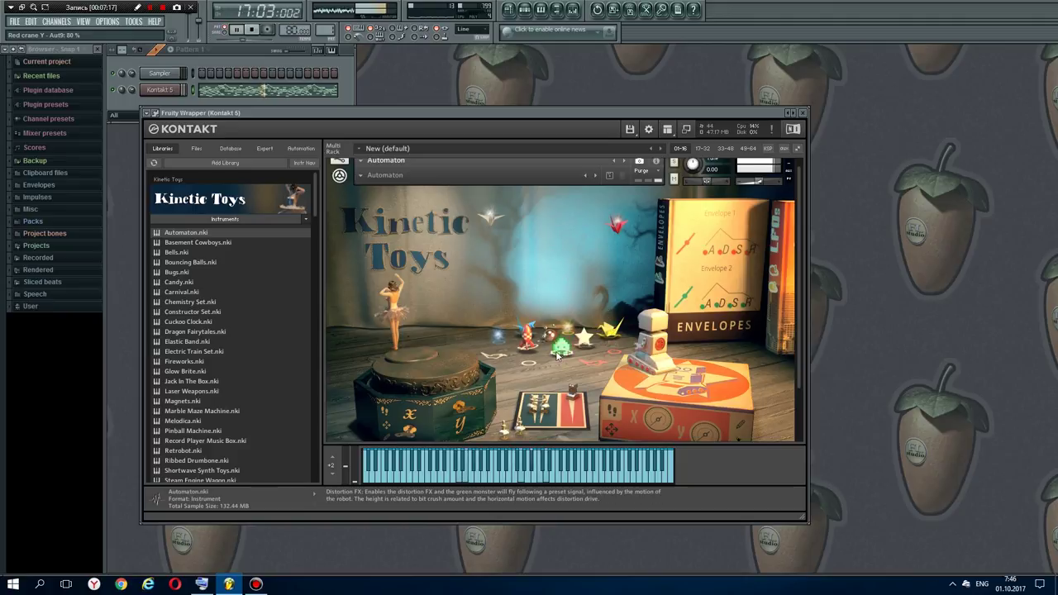
- Reposition the robot on the FX box, the dancer on the music box with Y at 21 %, and the brass tokens on the game board
{"action": "left_click_drag", "start_coordinate": [664, 407], "coordinate": [695, 368]}
{"action": "left_click_drag", "start_coordinate": [410, 374], "coordinate": [437, 324]}
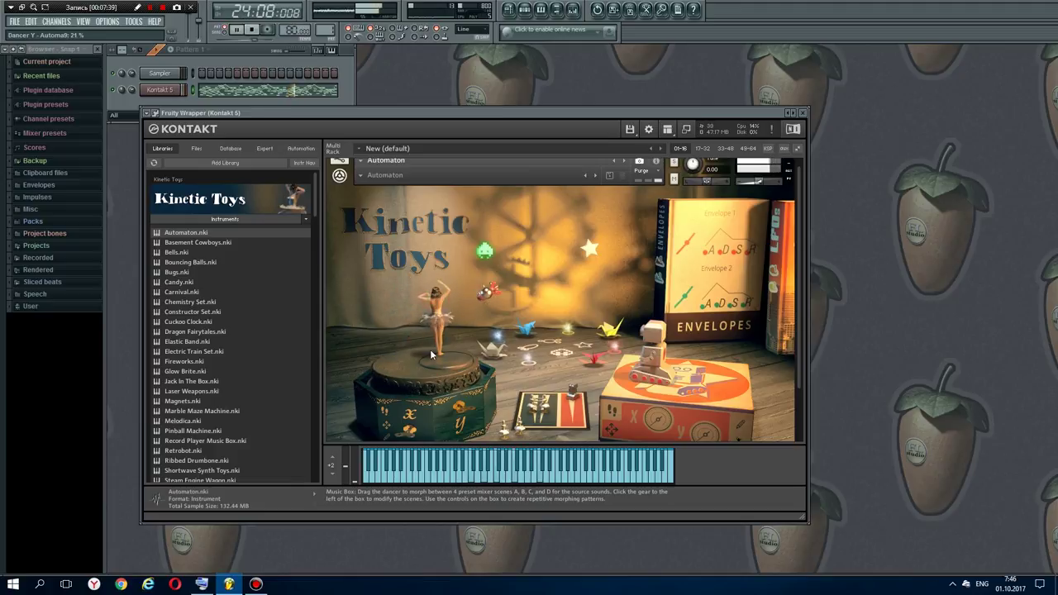
{"action": "mouse_move", "coordinate": [564, 420]}
{"action": "left_mouse_down"}
{"action": "mouse_move", "coordinate": [539, 409]}
{"action": "mouse_move", "coordinate": [573, 415]}
{"action": "left_mouse_up"}
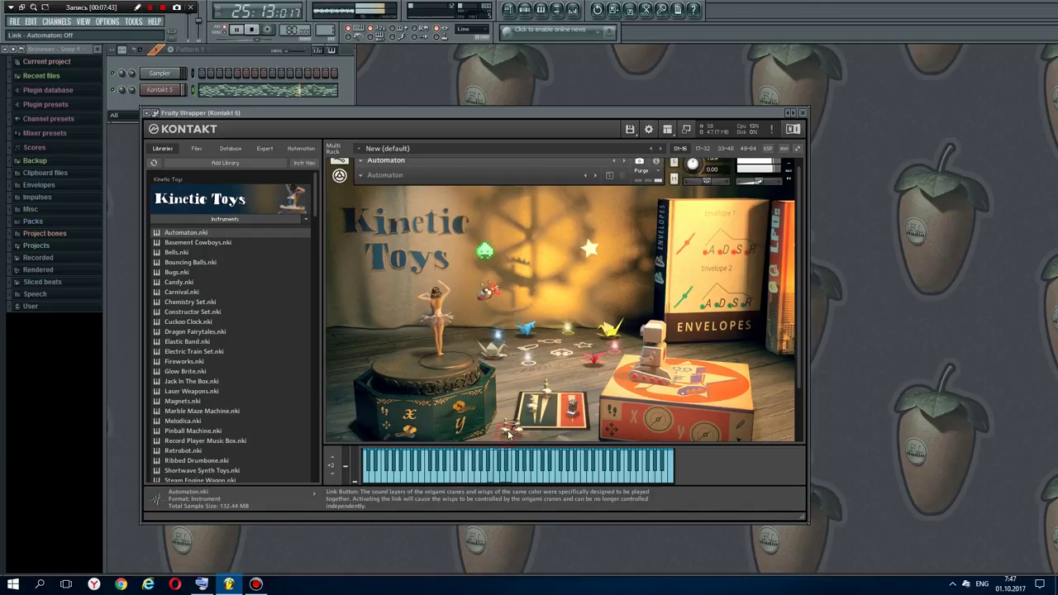